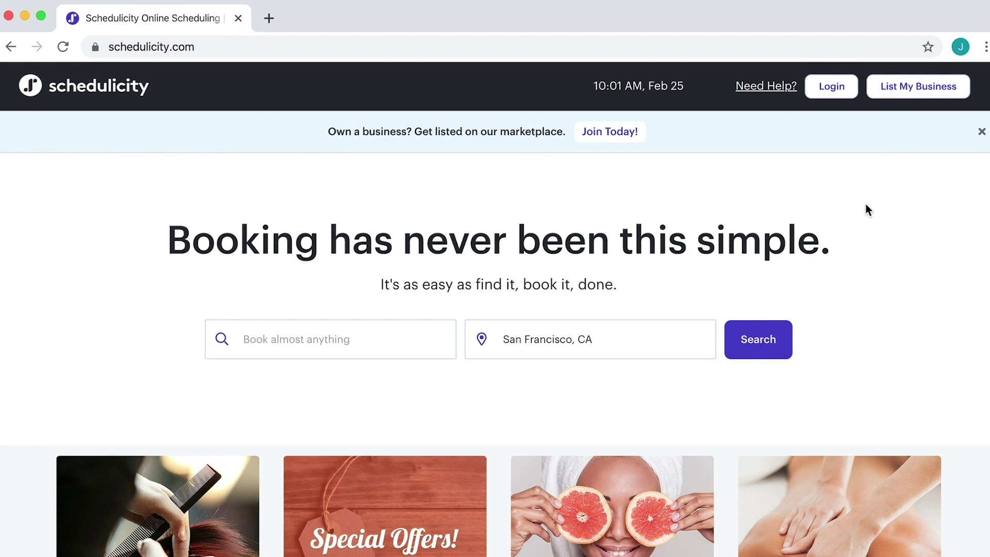
Sign in with the saved account email so My Dashboard opens.
click(839, 88)
text(jaime)
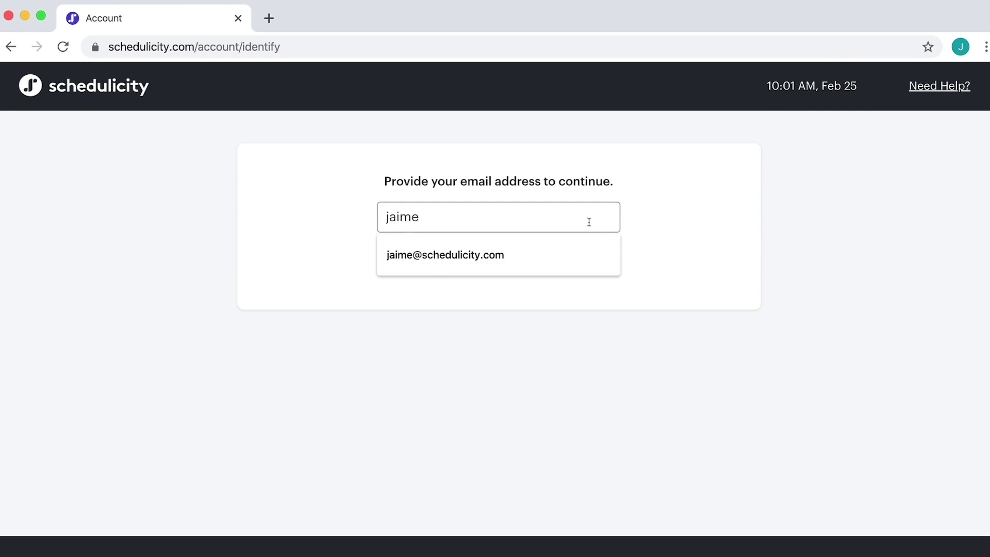
click(540, 249)
click(554, 269)
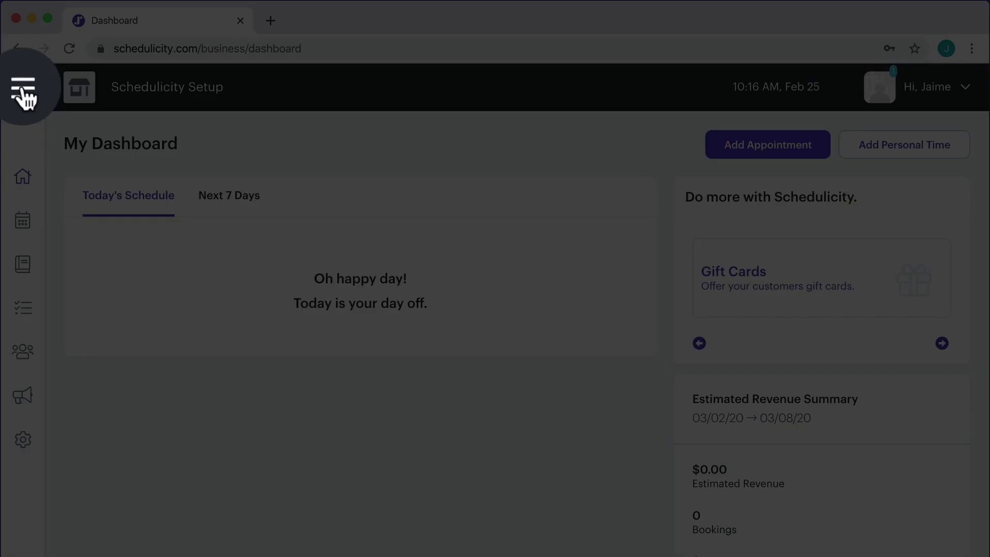
Peek at the side menu, then bring up the support chat panel.
click(35, 87)
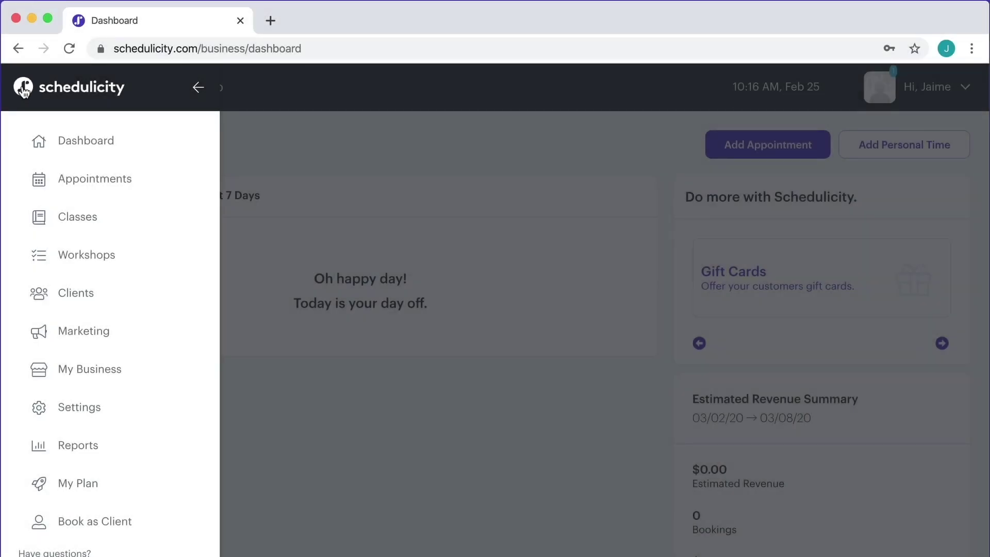
click(23, 90)
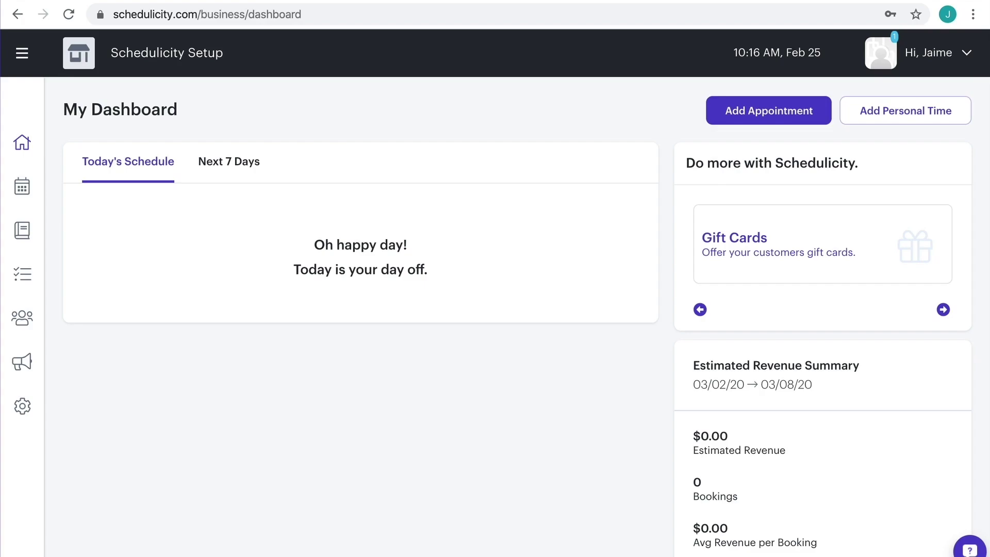
click(974, 546)
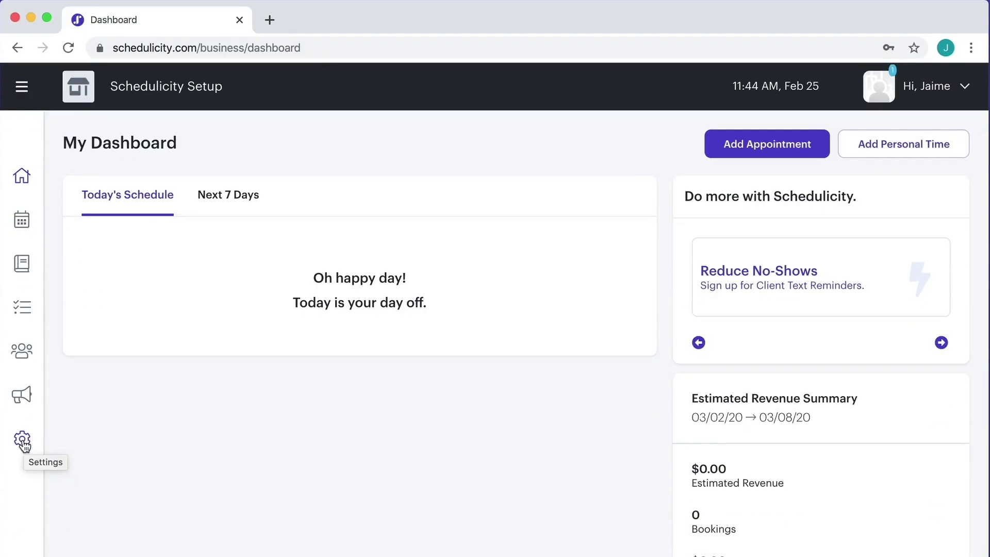
View the settings overview, then move on to the Clients page.
click(23, 440)
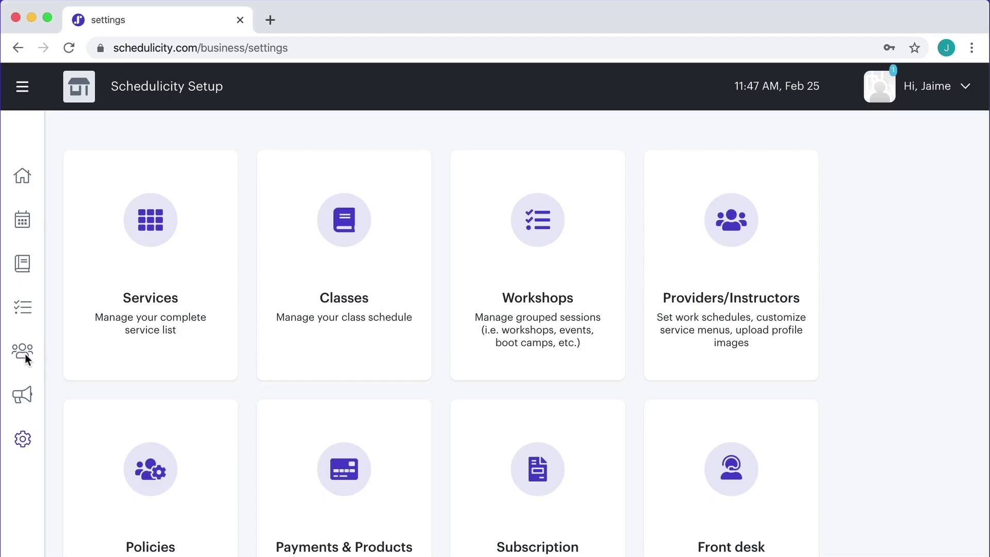
click(23, 354)
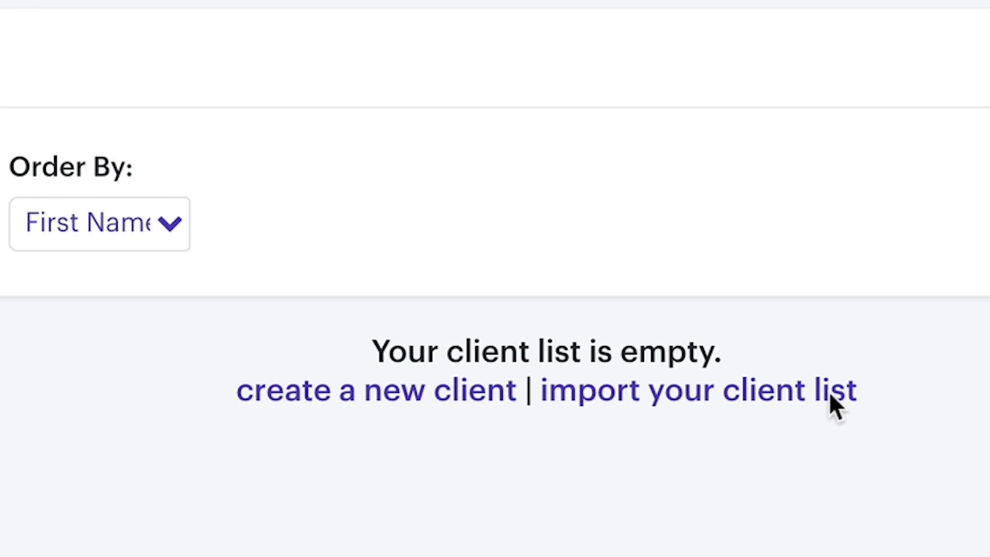
Start a client list import and preview the Invite All booking invitation.
click(586, 329)
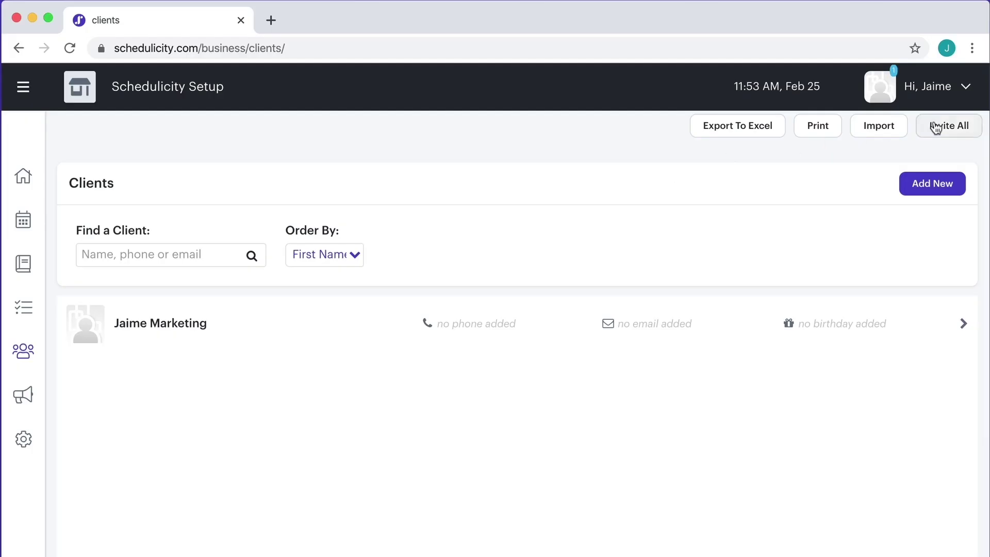
click(959, 125)
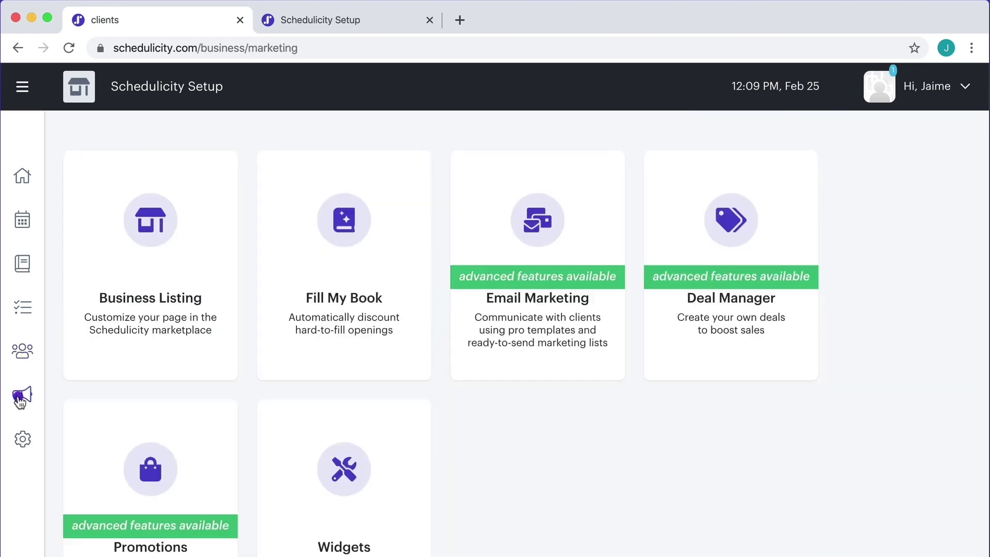
Show the Business Listing page with address and contact details.
click(157, 364)
scroll(831, 244, down, 2)
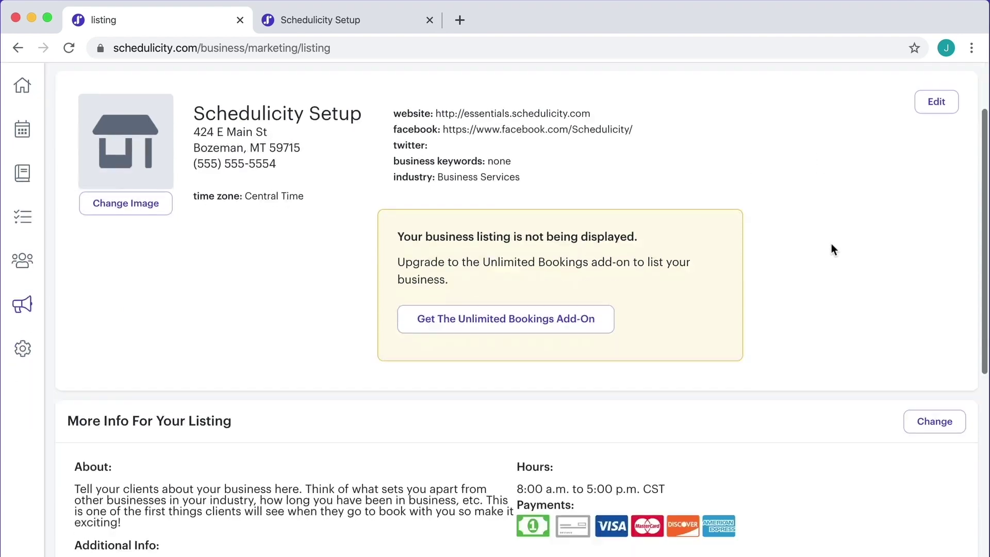
scroll(831, 244, down, 5)
scroll(831, 243, down, 3)
scroll(831, 244, up, 4)
scroll(832, 243, up, 5)
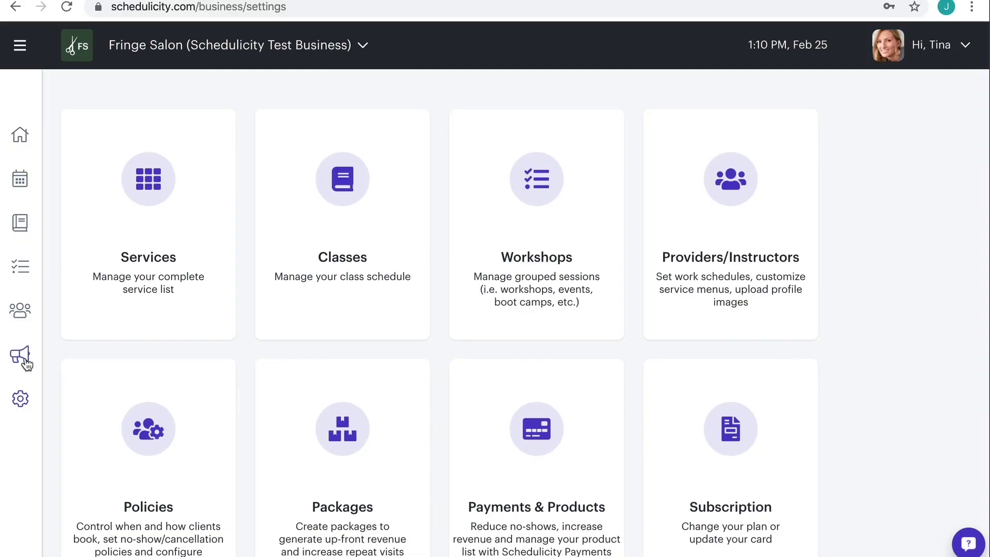
Show Fringe Salon's marketing tools: Business Listing, Fill My Book, Email Marketing and more.
click(22, 357)
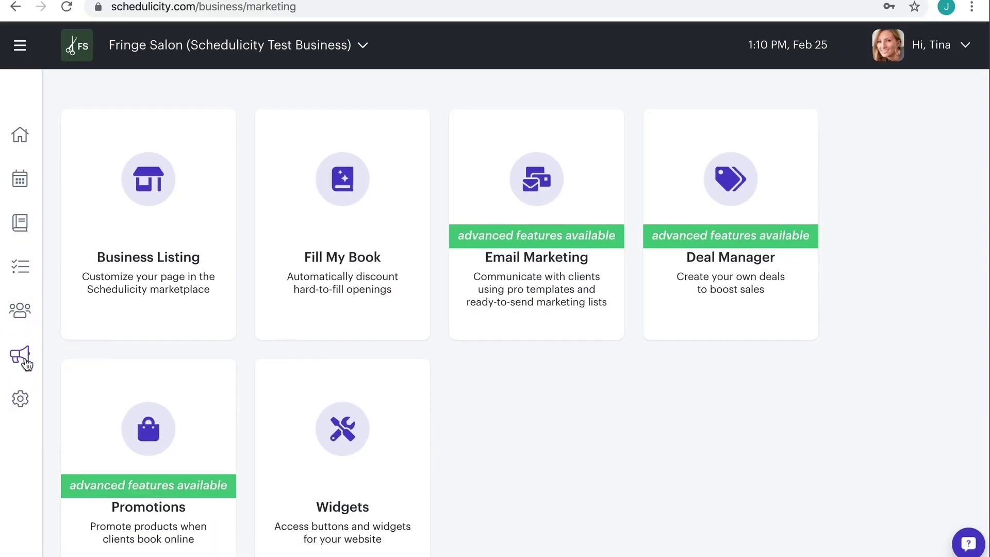